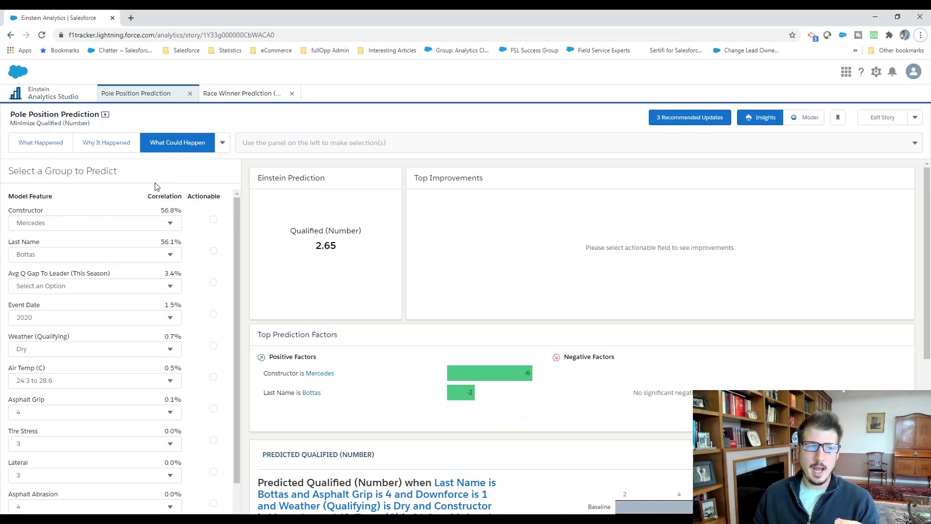
scroll(193, 254, down, 1)
scroll(193, 254, up, 1)
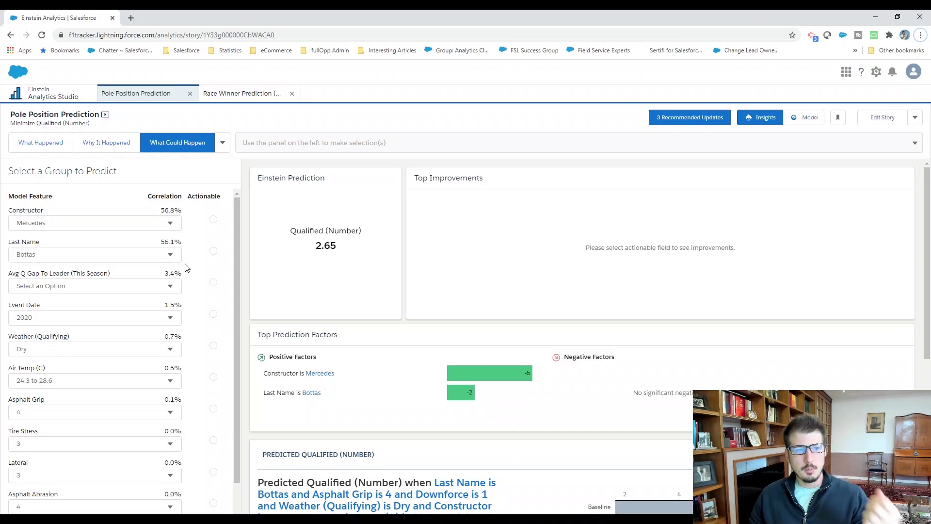
scroll(193, 286, down, 1)
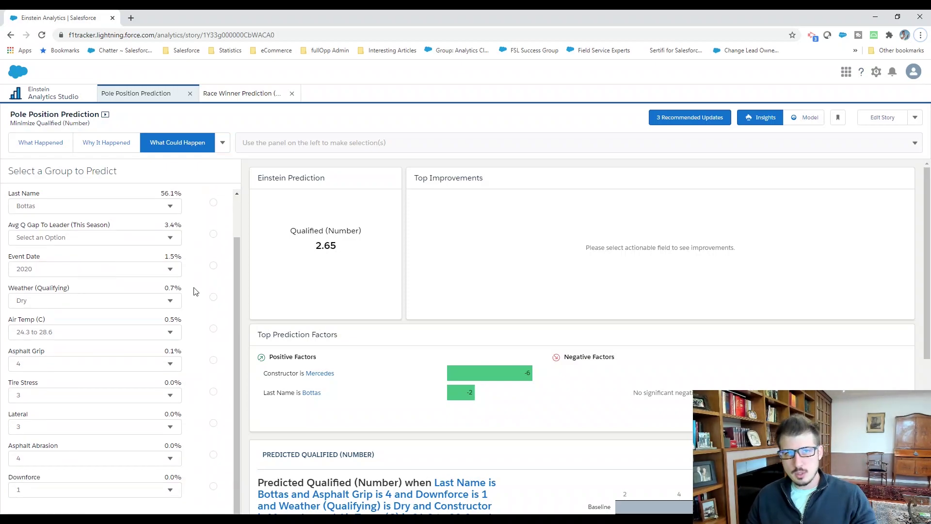
scroll(198, 305, down, 1)
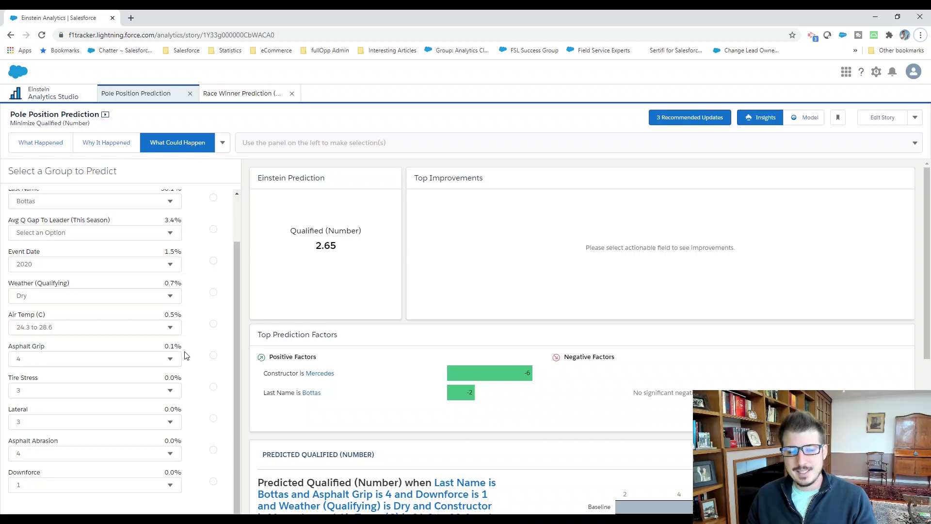
scroll(187, 359, up, 2)
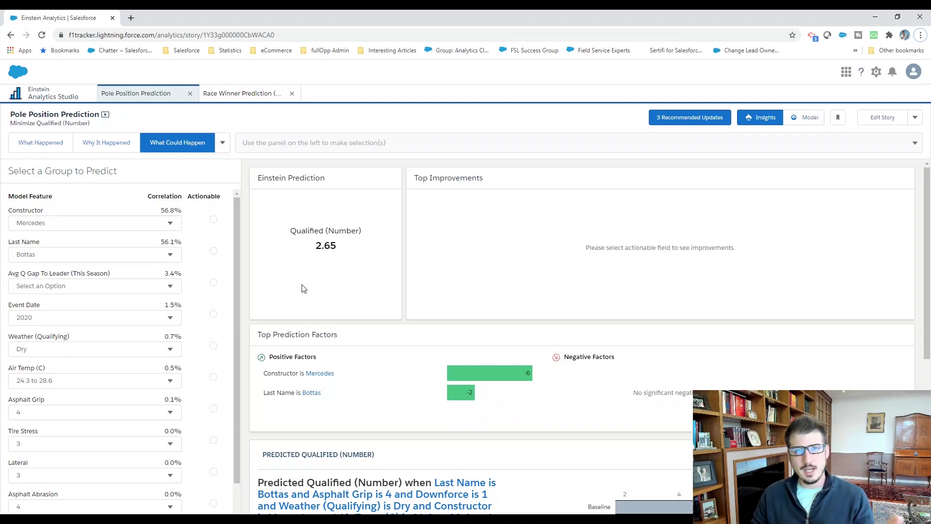
Set Constructor to McLaren and pick a different driver in Last Name, predicting 10.66.
click(123, 226)
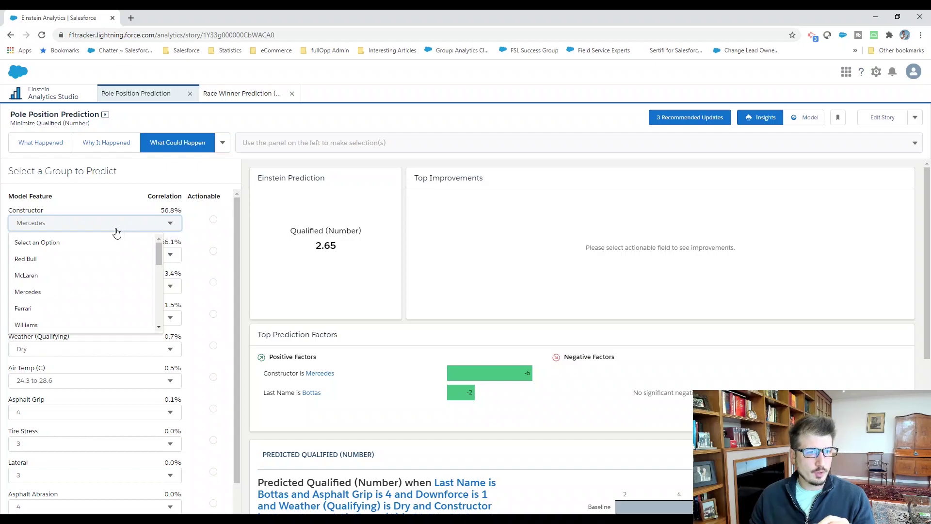
click(90, 283)
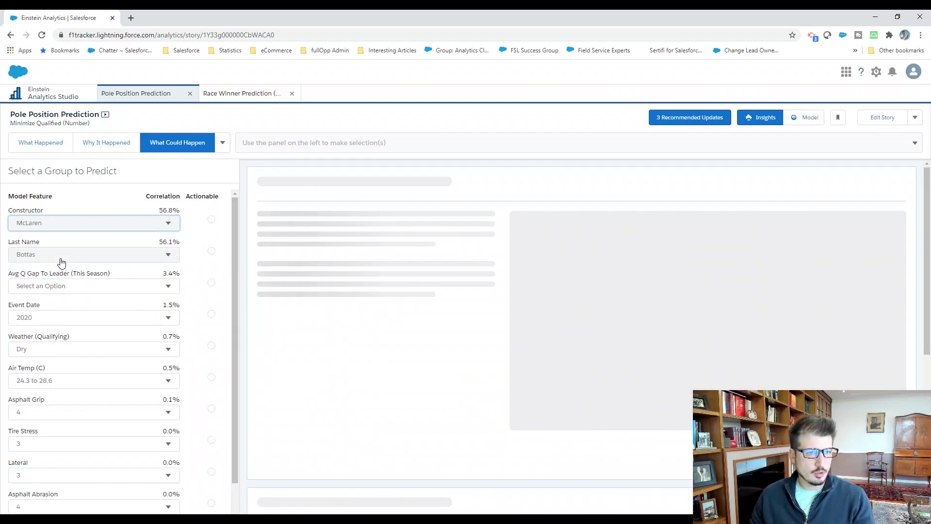
click(64, 258)
scroll(97, 310, down, 3)
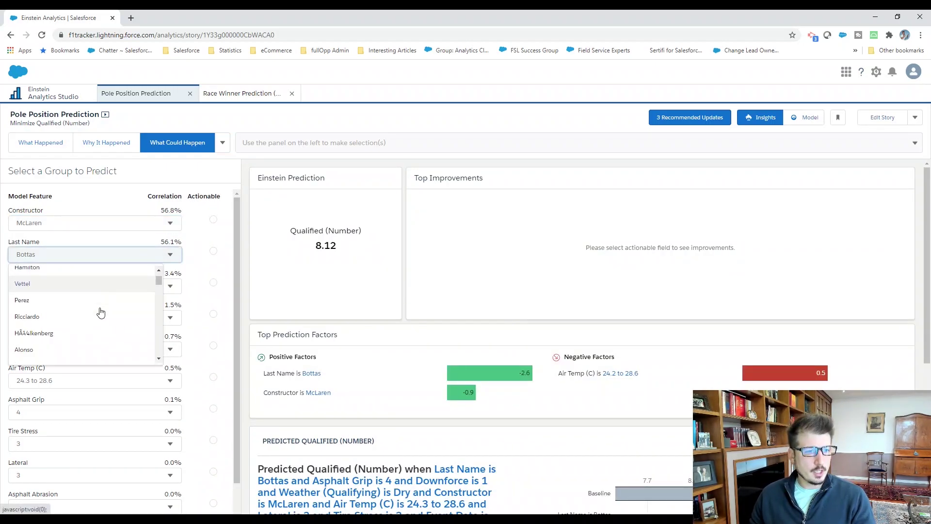
scroll(99, 311, down, 3)
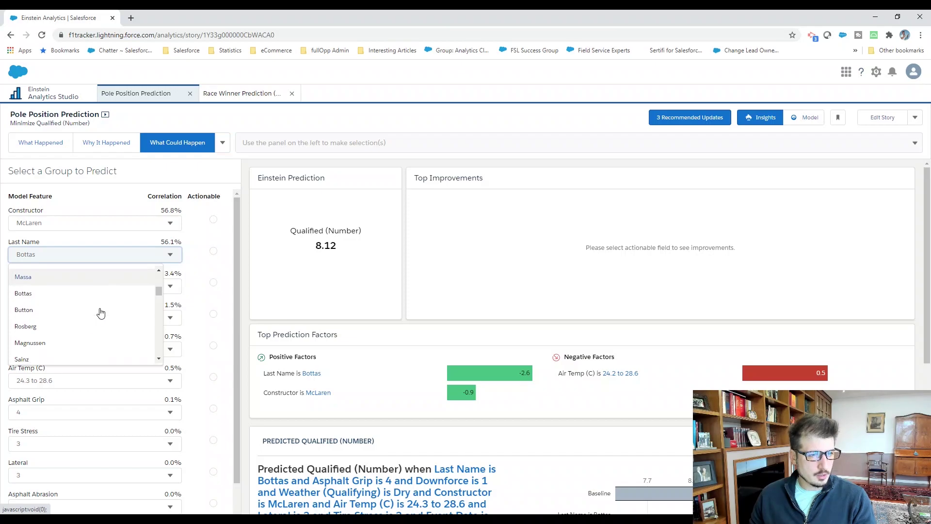
click(58, 358)
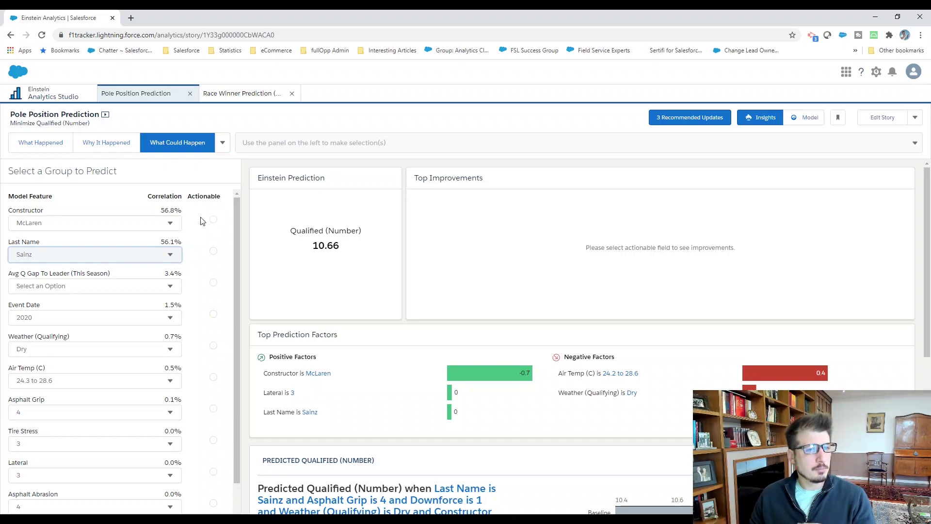
Switch Constructor back to Mercedes, lowering the predicted qualifying position to 3.62.
click(148, 222)
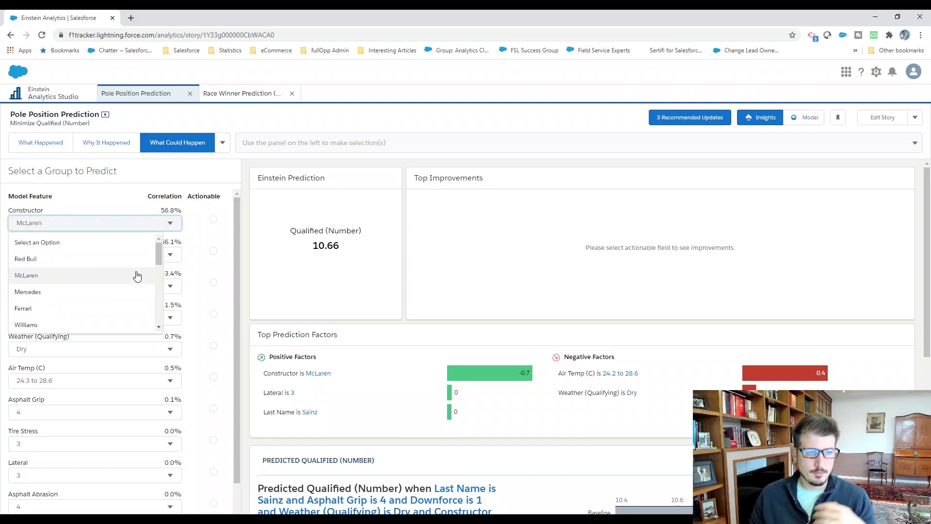
click(110, 293)
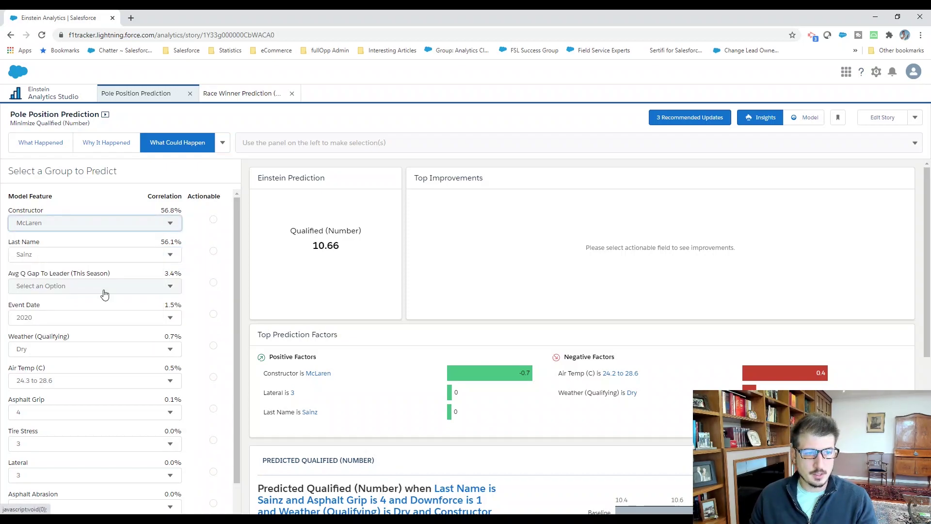
click(83, 224)
click(67, 292)
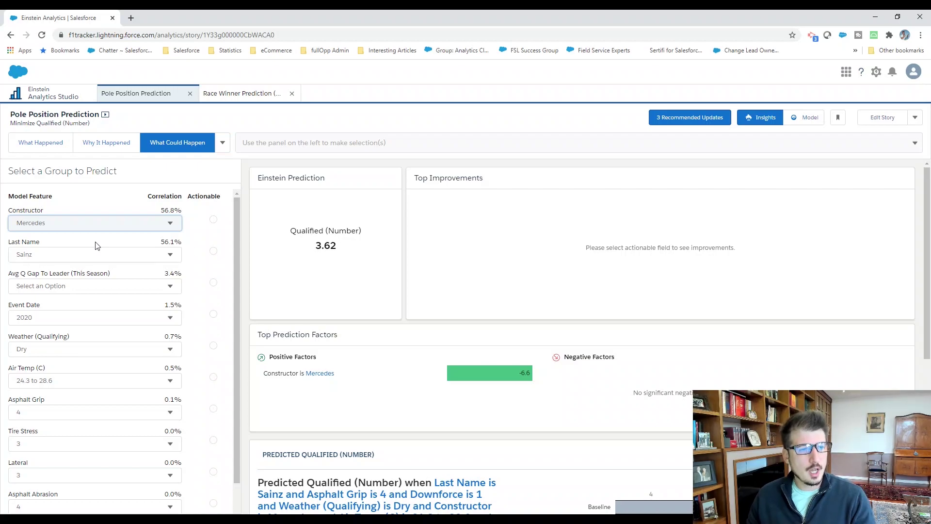
Select Bottas again in Last Name, restoring the Mercedes qualifying prediction of 2.65.
click(95, 252)
scroll(96, 333, down, 1)
scroll(97, 334, down, 1)
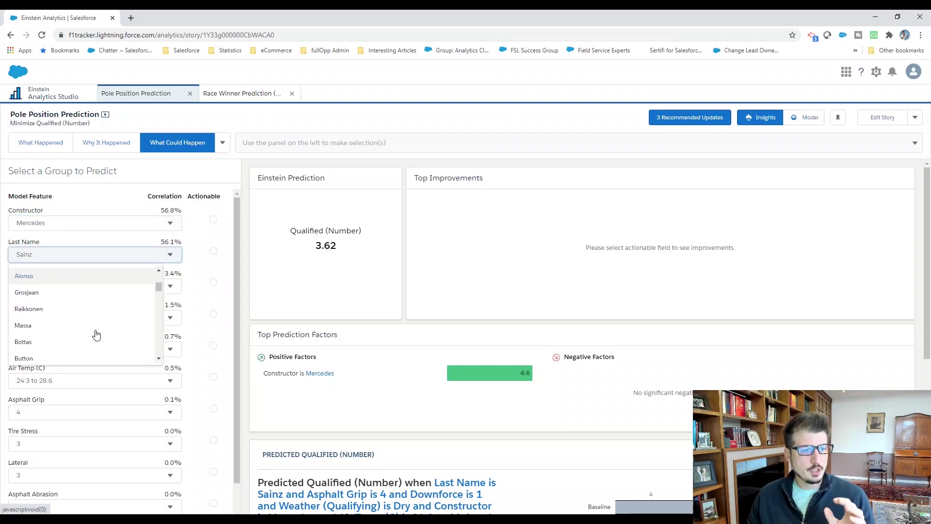
click(64, 335)
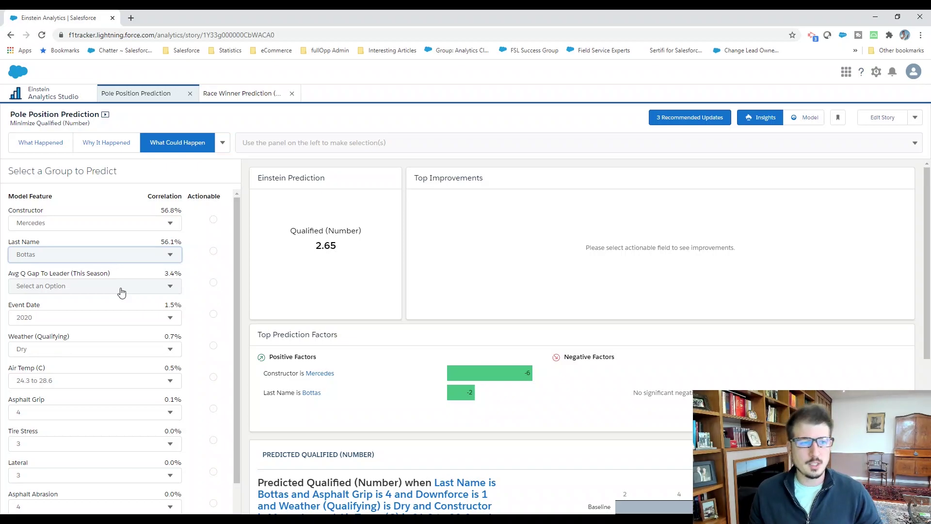
Choose another driver in Last Name, giving a predicted qualifying position of 4.33.
click(121, 258)
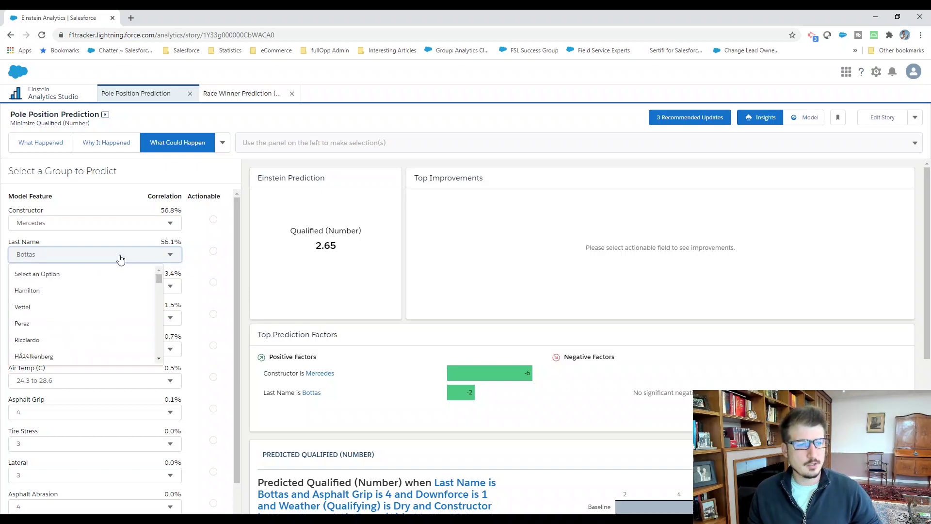
scroll(125, 323, down, 5)
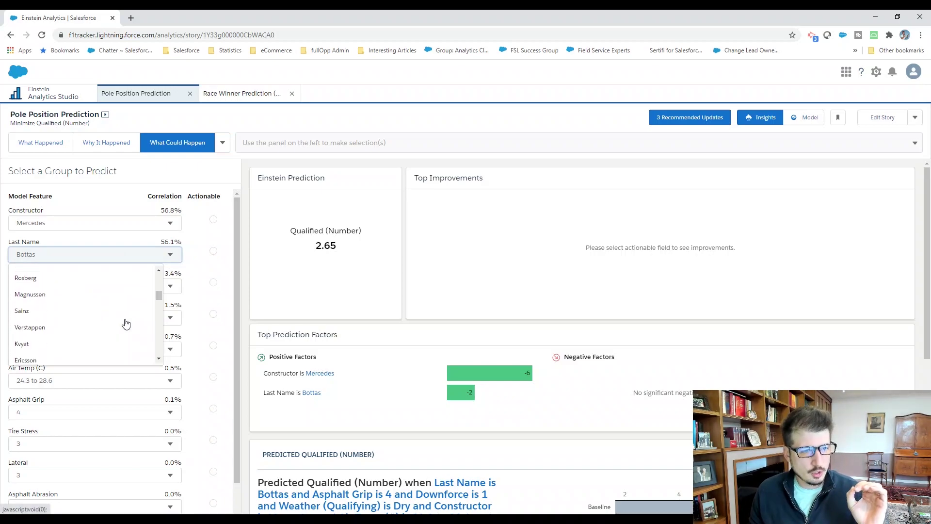
scroll(126, 324, down, 4)
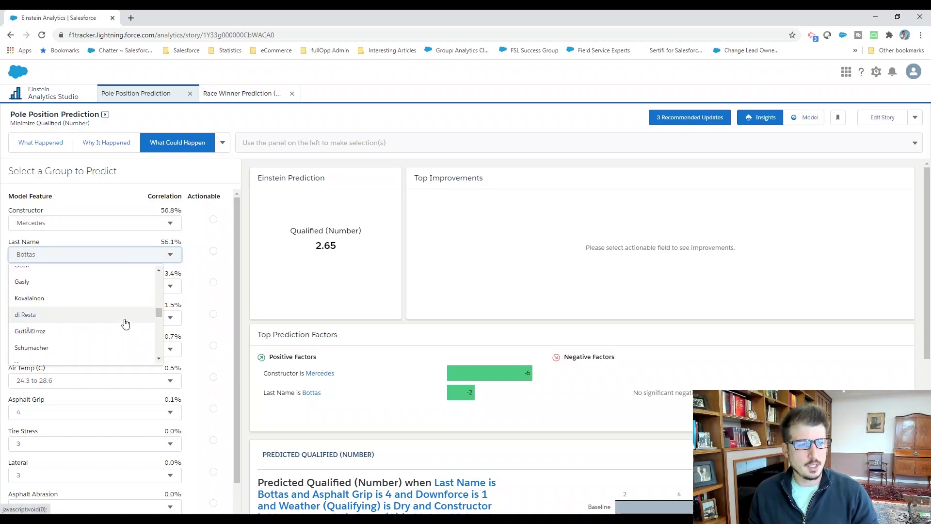
scroll(126, 324, down, 3)
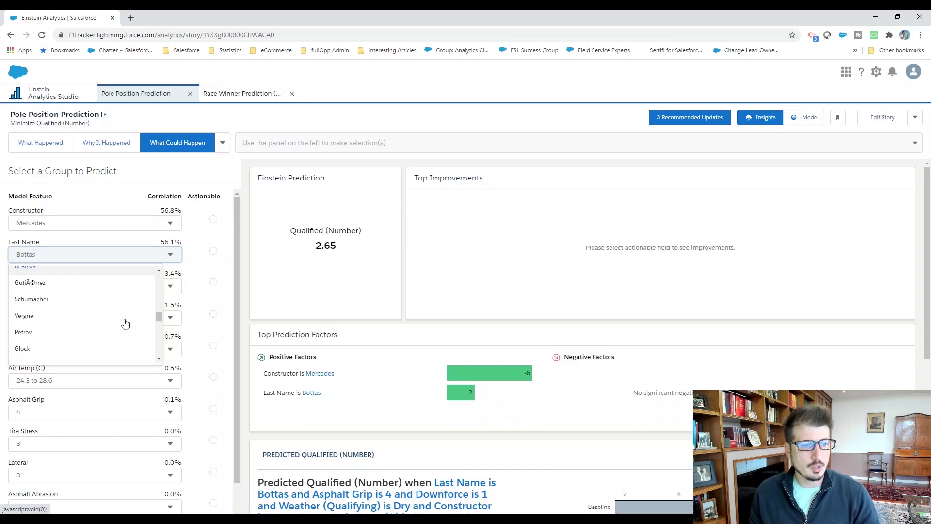
click(61, 285)
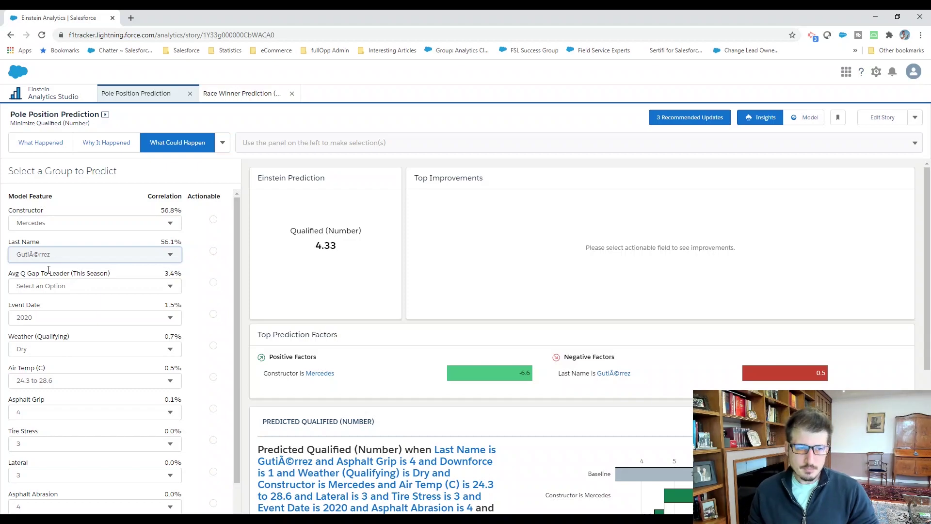
Switch Last Name to Vandoorne, raising the predicted qualifying position to 5.75.
click(106, 256)
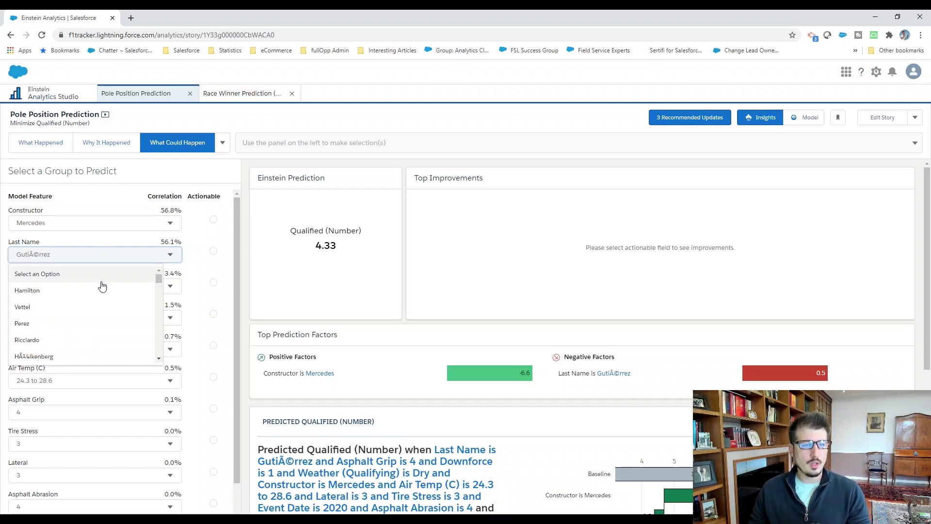
scroll(97, 312, down, 4)
scroll(97, 312, down, 3)
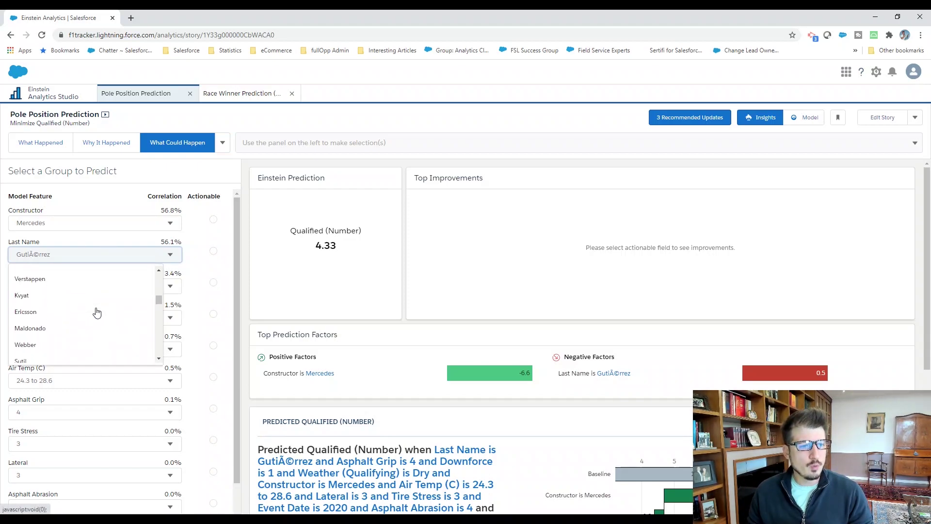
scroll(96, 311, down, 2)
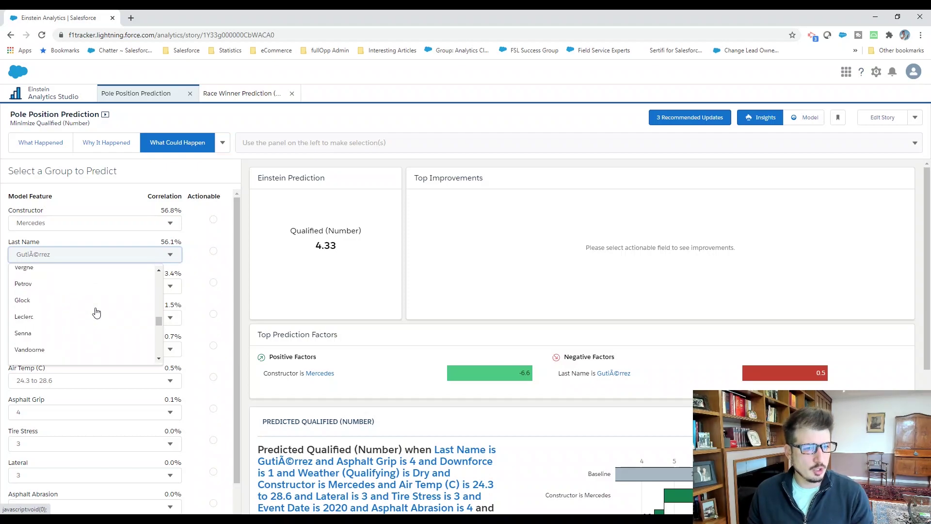
click(72, 350)
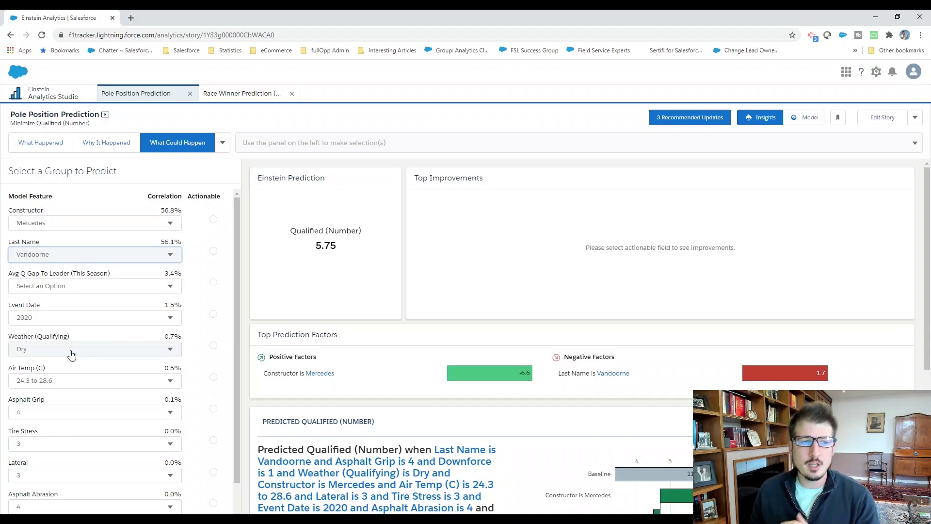
Try another driver in Last Name, then return to Bottas for a 2.65 prediction.
click(75, 252)
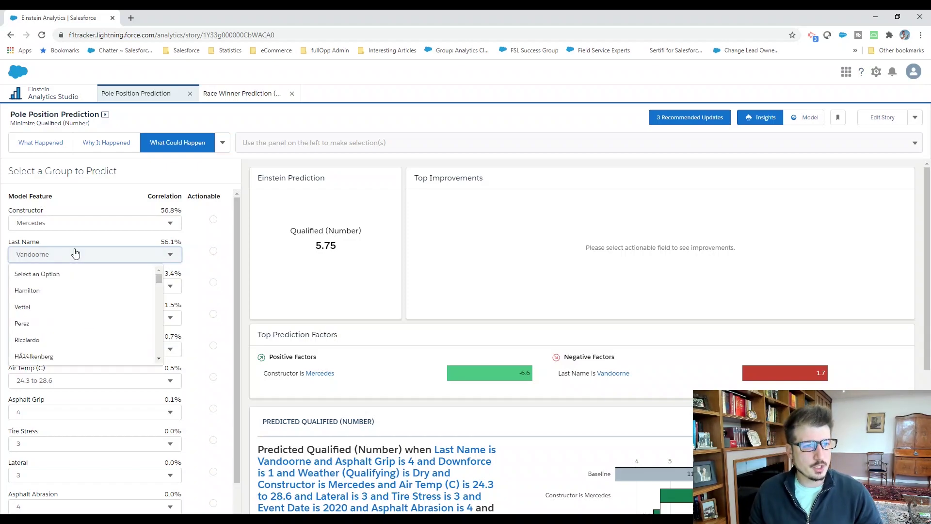
click(85, 357)
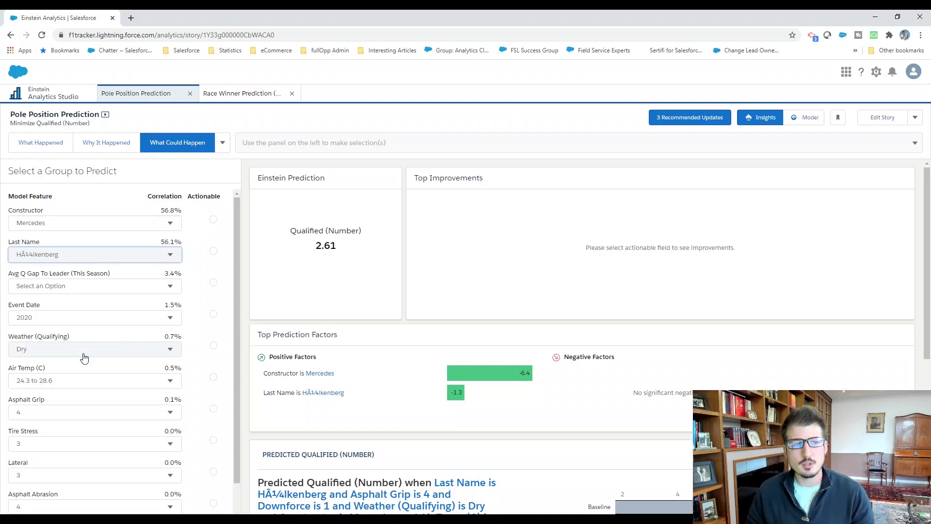
click(50, 254)
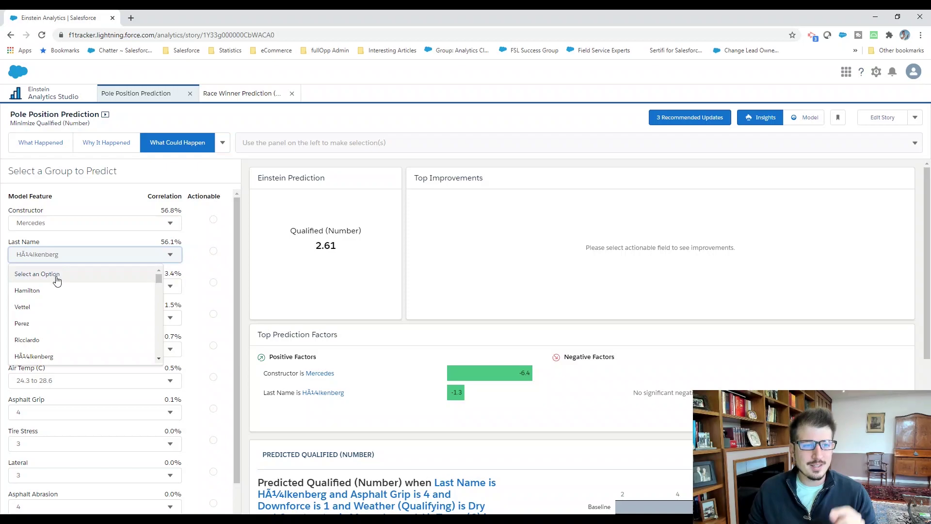
scroll(58, 318, down, 3)
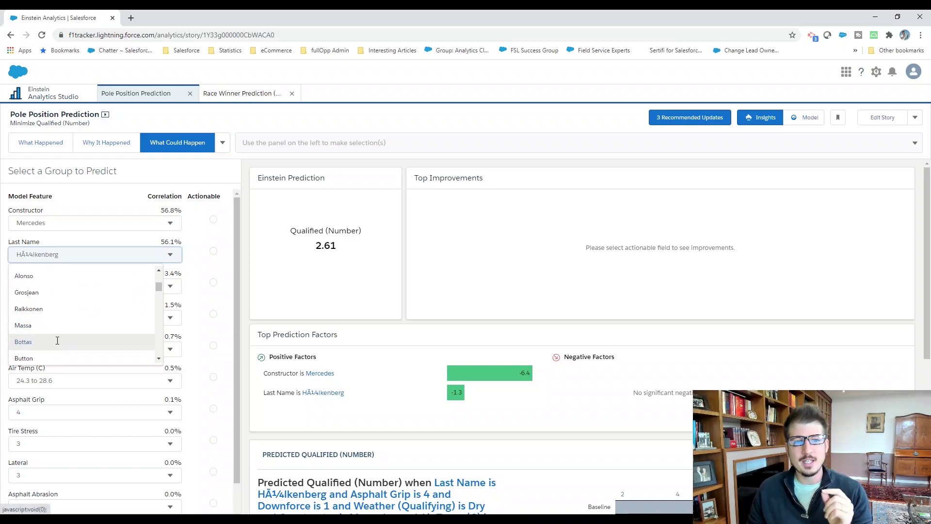
click(57, 341)
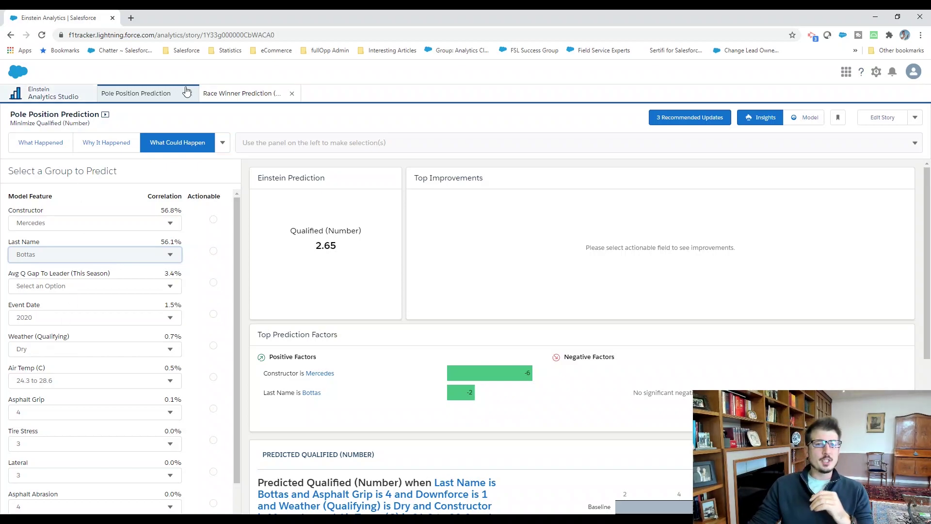
Switch to the Race Winner Prediction (Min) story, showing a 2.22 race finish for Bottas.
click(241, 93)
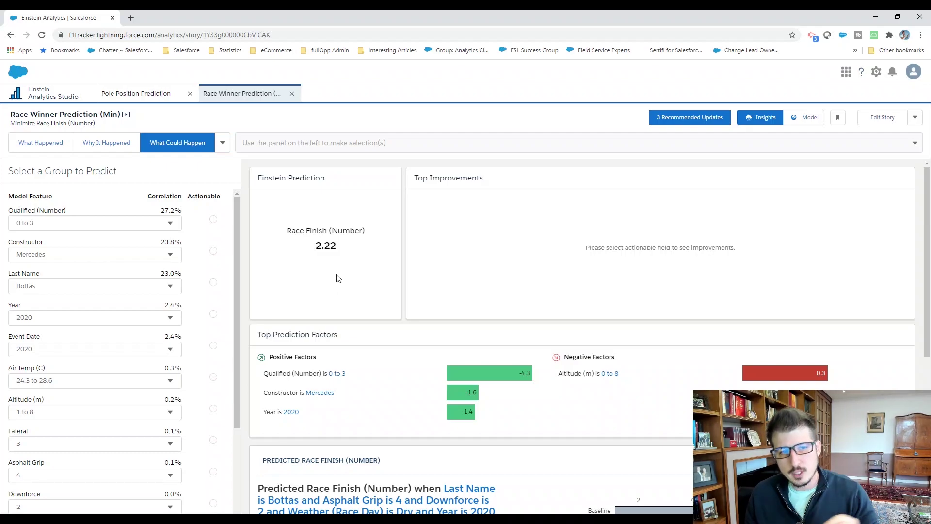
click(121, 256)
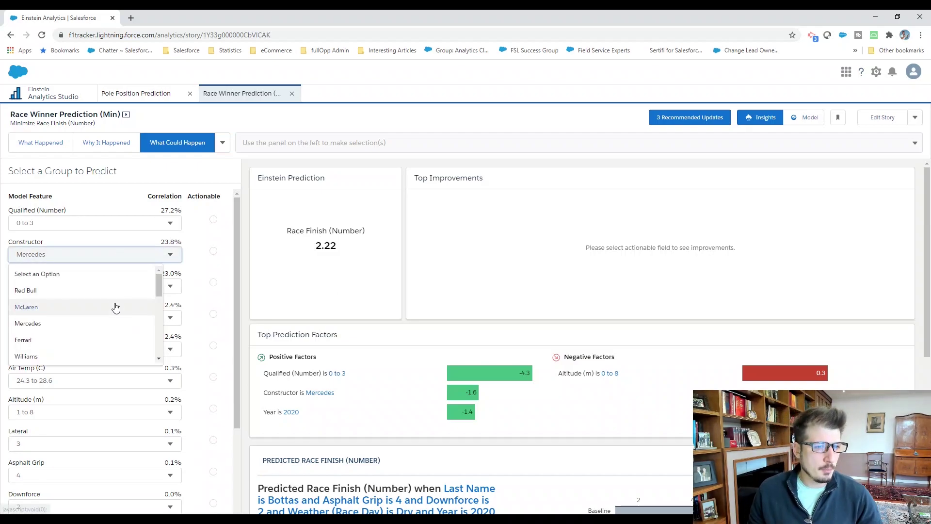
click(54, 289)
click(52, 288)
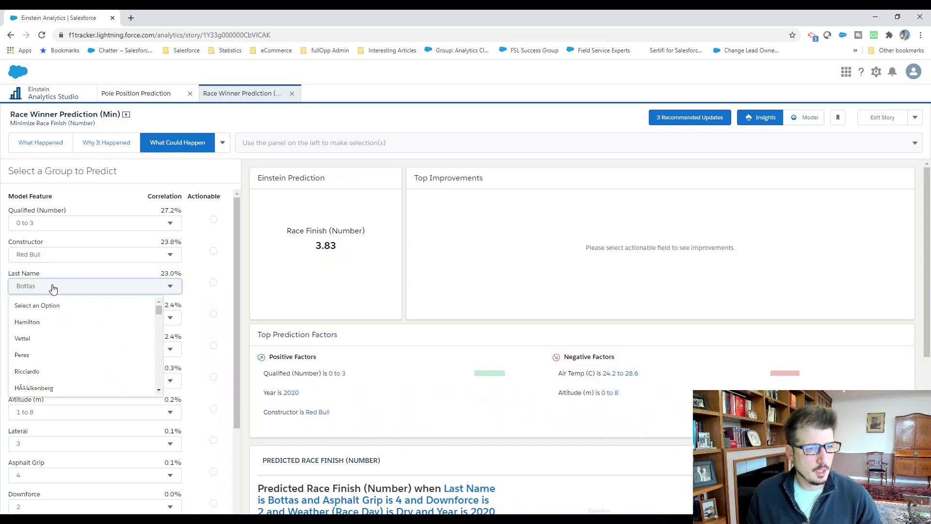
scroll(70, 329, down, 2)
scroll(71, 328, down, 3)
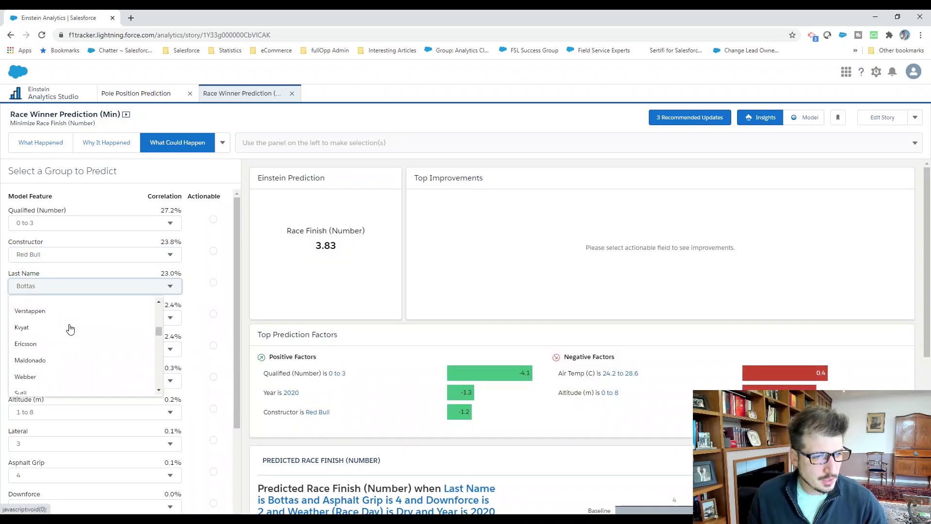
click(95, 316)
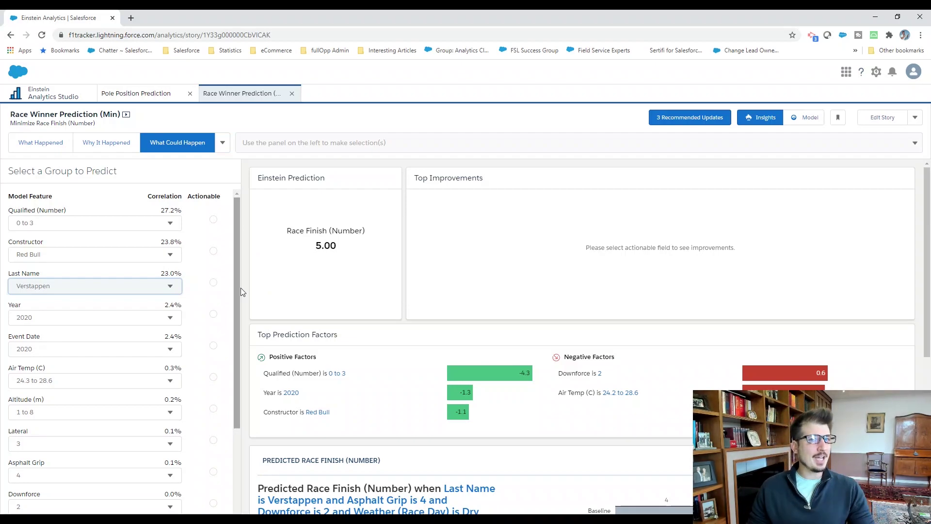
click(94, 260)
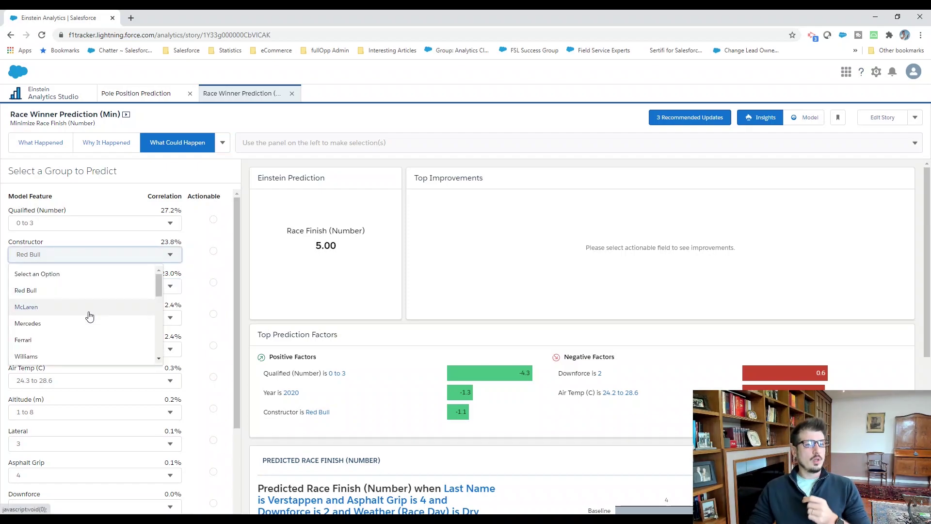
click(89, 323)
click(78, 290)
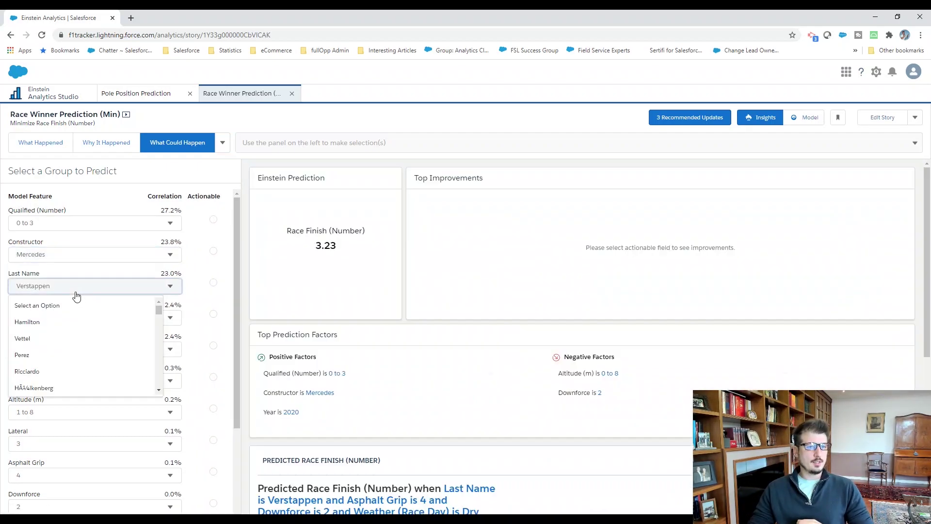
scroll(81, 333, down, 5)
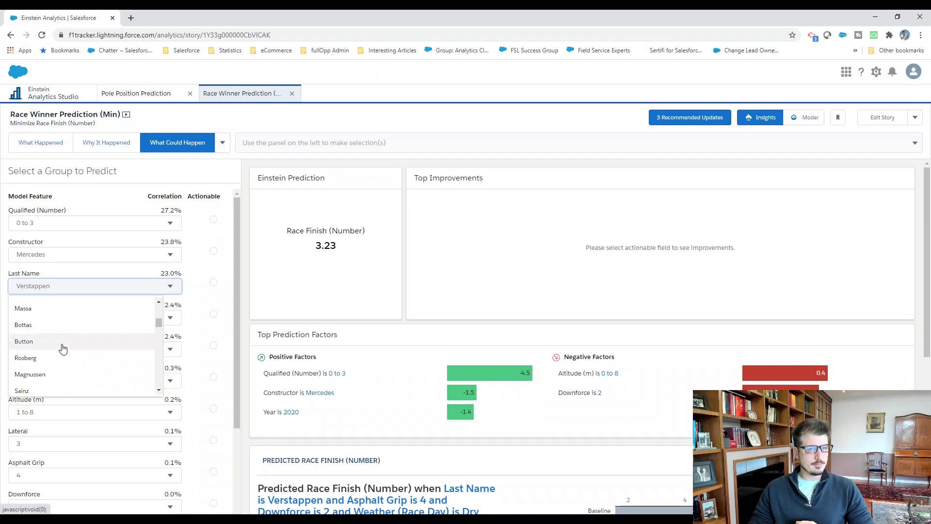
click(42, 332)
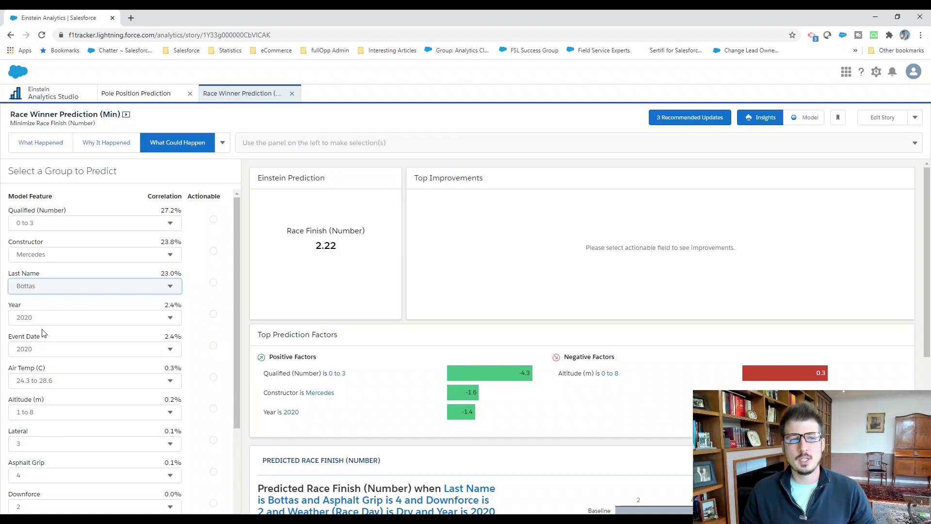
click(38, 287)
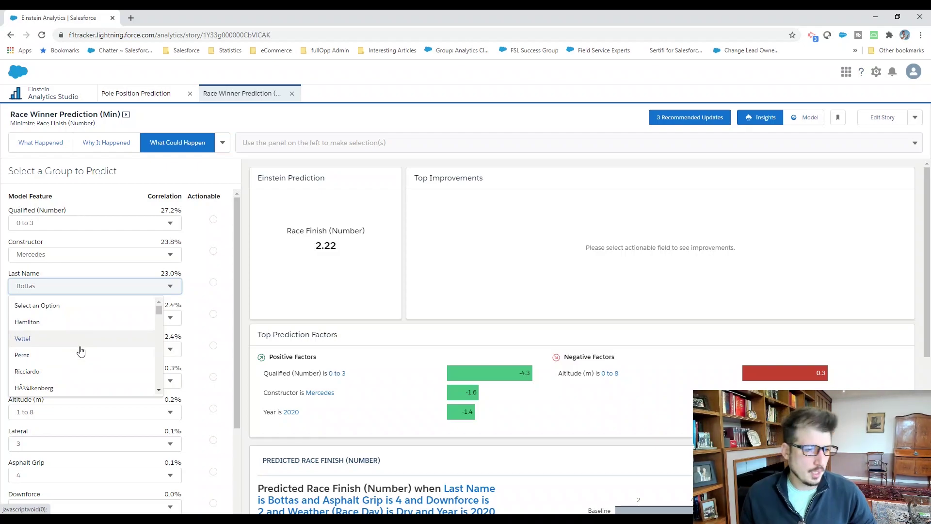
Select a driver in Last Name predicted to finish 4.26 in the Mercedes.
scroll(72, 352, down, 3)
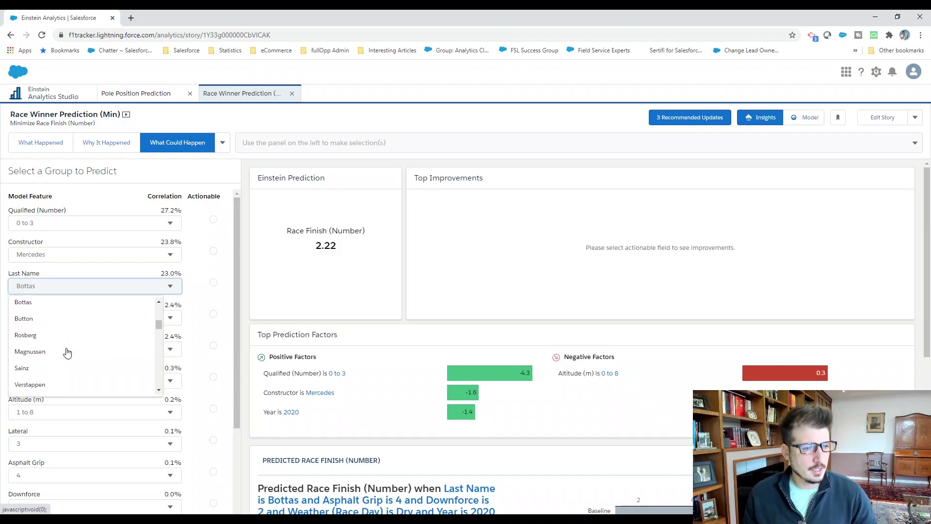
scroll(67, 352, down, 5)
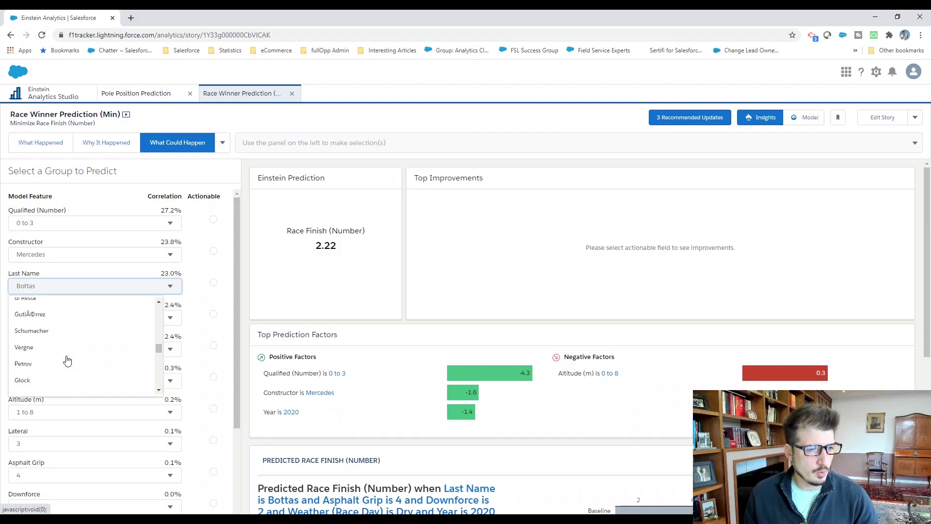
scroll(67, 360, down, 1)
click(43, 316)
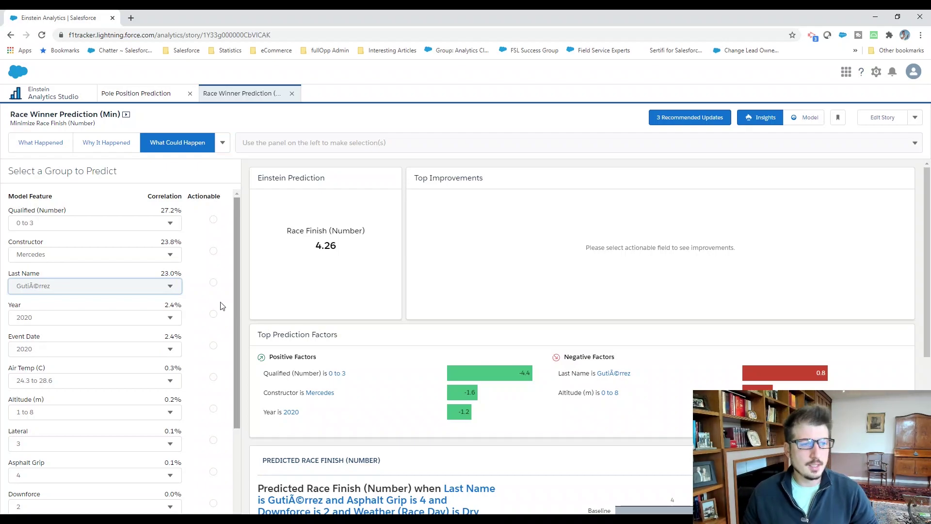
Switch to another driver, bringing the predicted Race Finish to 3.08.
click(94, 289)
scroll(96, 337, down, 5)
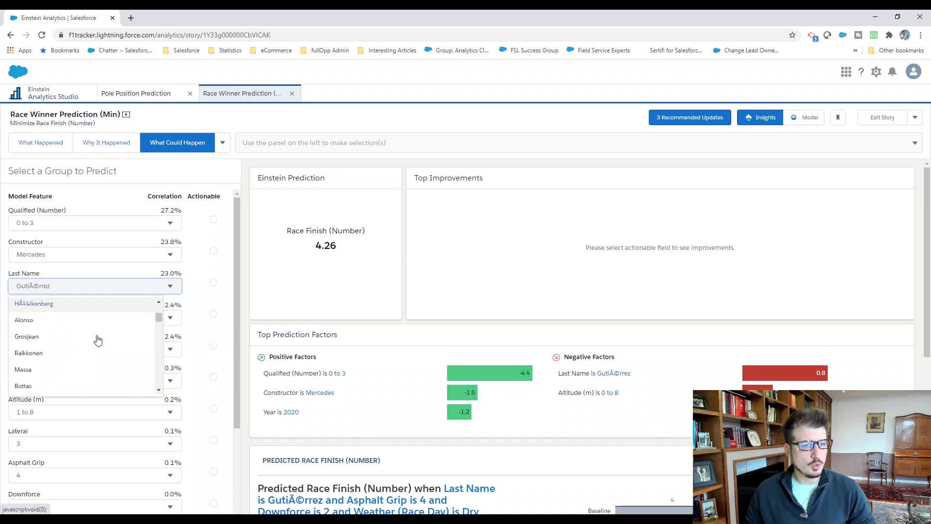
scroll(98, 340, down, 8)
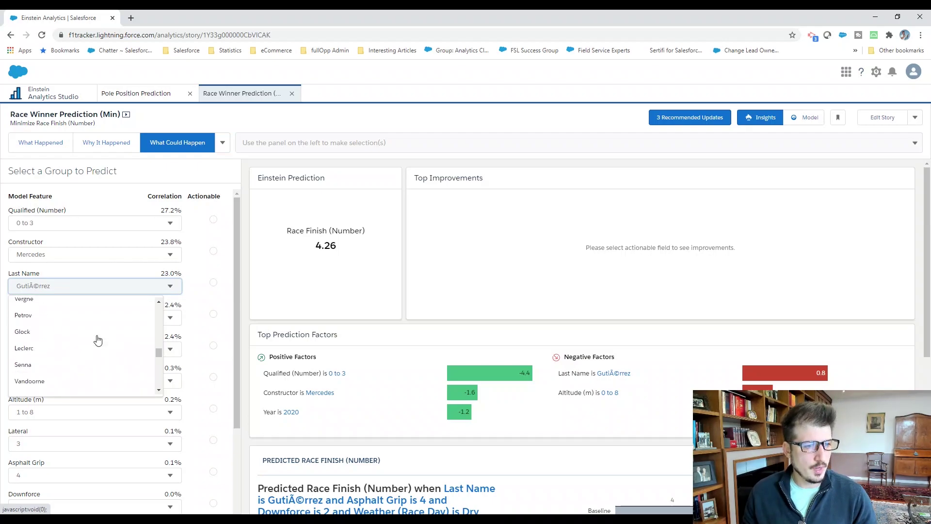
click(79, 382)
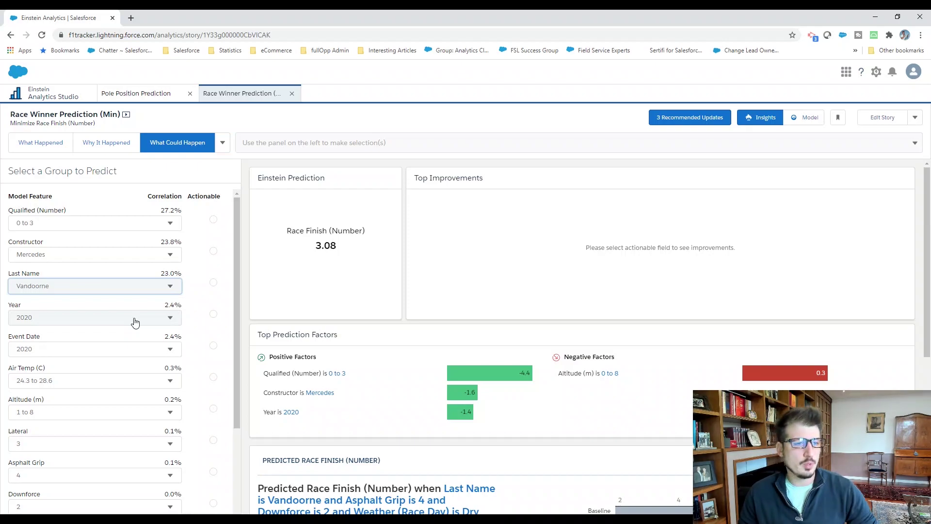
Choose a different driver in Last Name, raising the predicted Race Finish to 4.66.
click(133, 289)
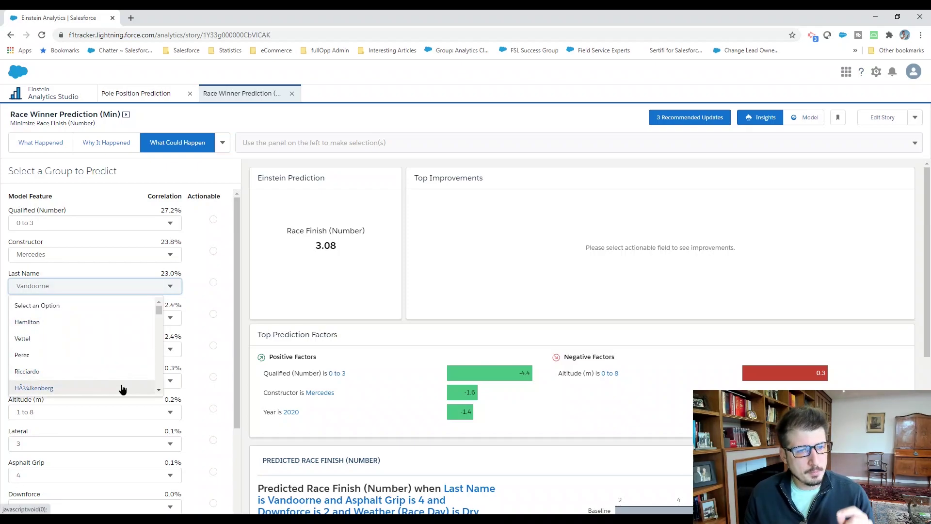
click(122, 388)
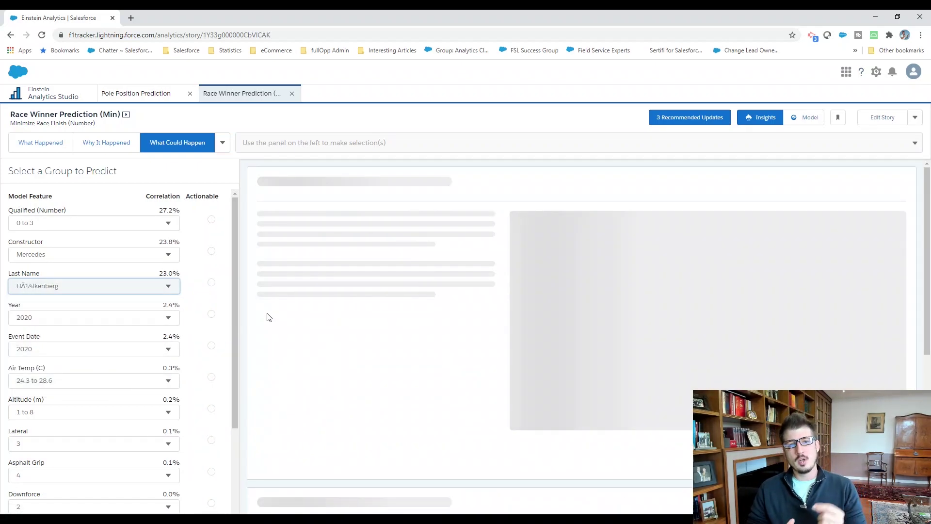